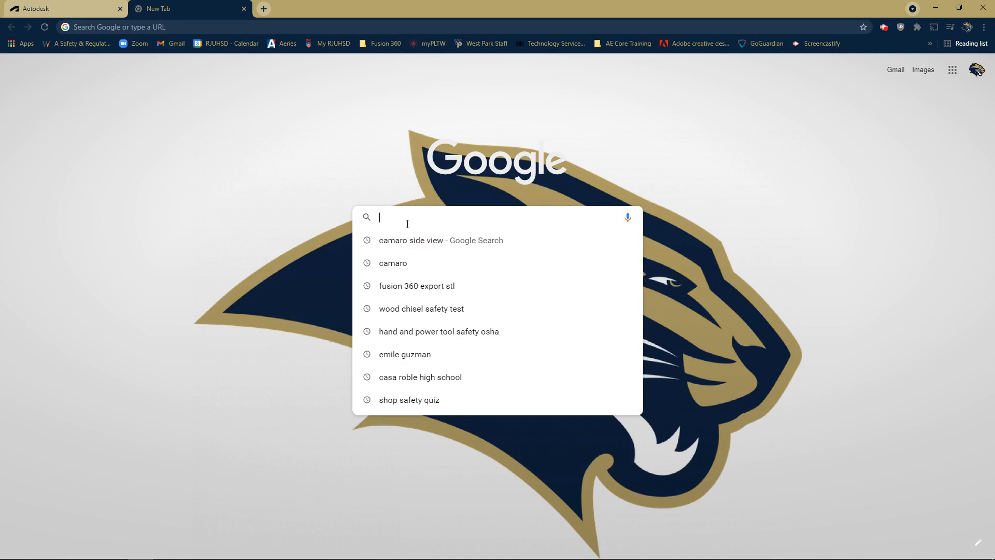
Step: Search Google for "camaro side view"
text(cma)
key(BackSpace)
key(BackSpace)
text(amaro)
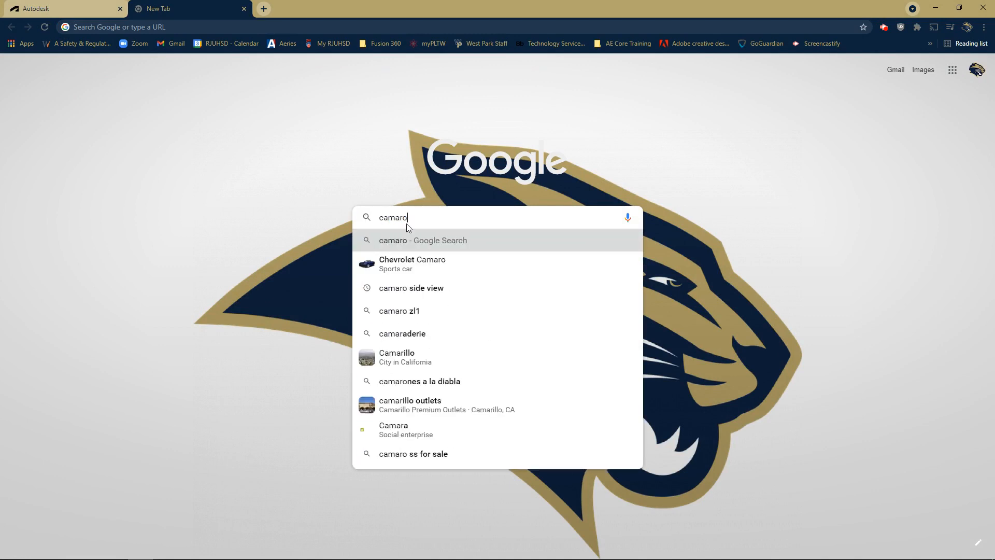
text( side view)
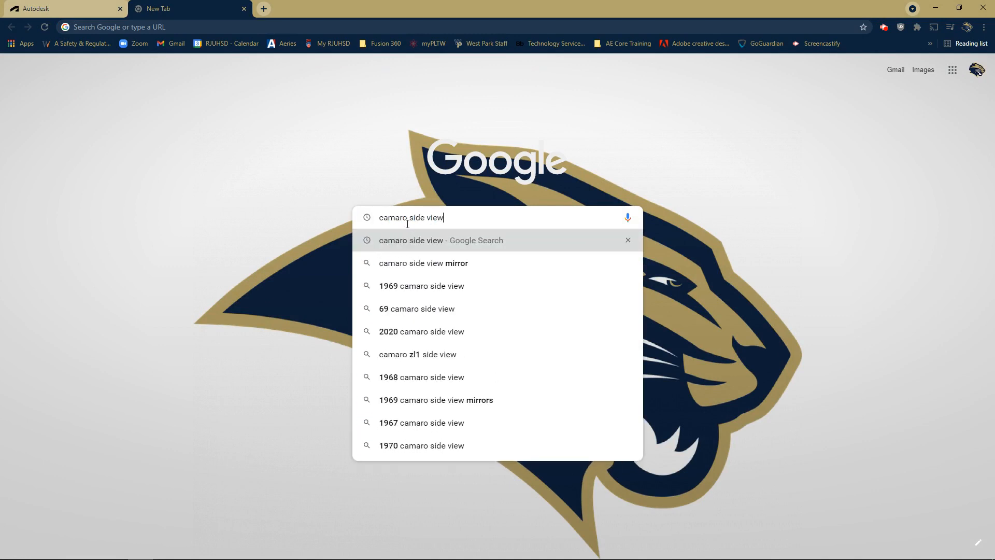
key(Return)
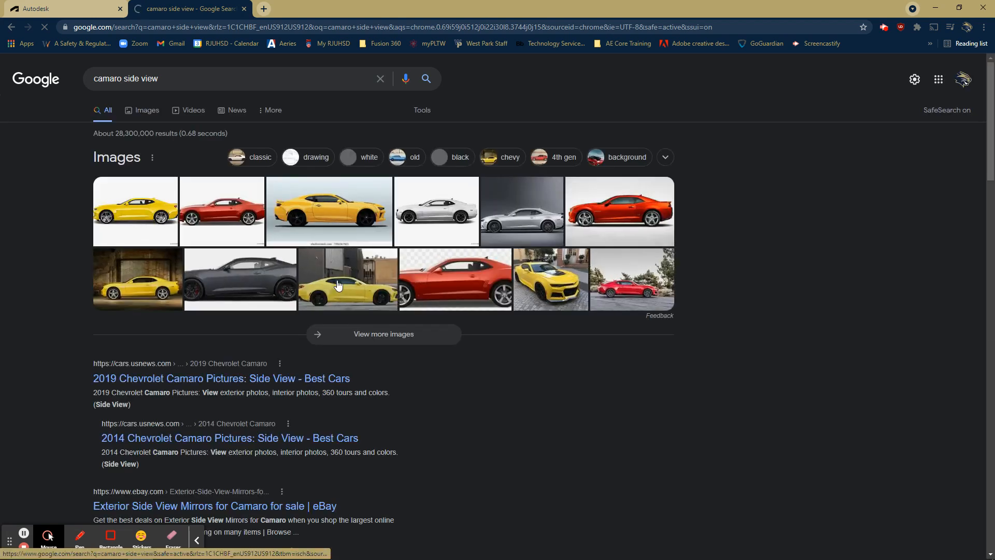
Step: Open the dark grey Camaro Zl1 side view from the image results and save it as camaro.png in Downloads
click(238, 278)
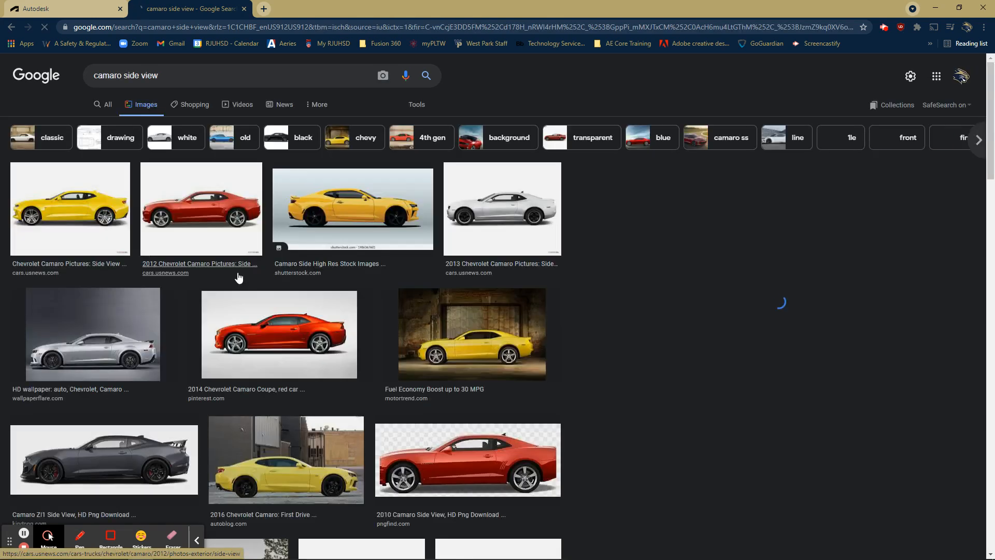
click(104, 460)
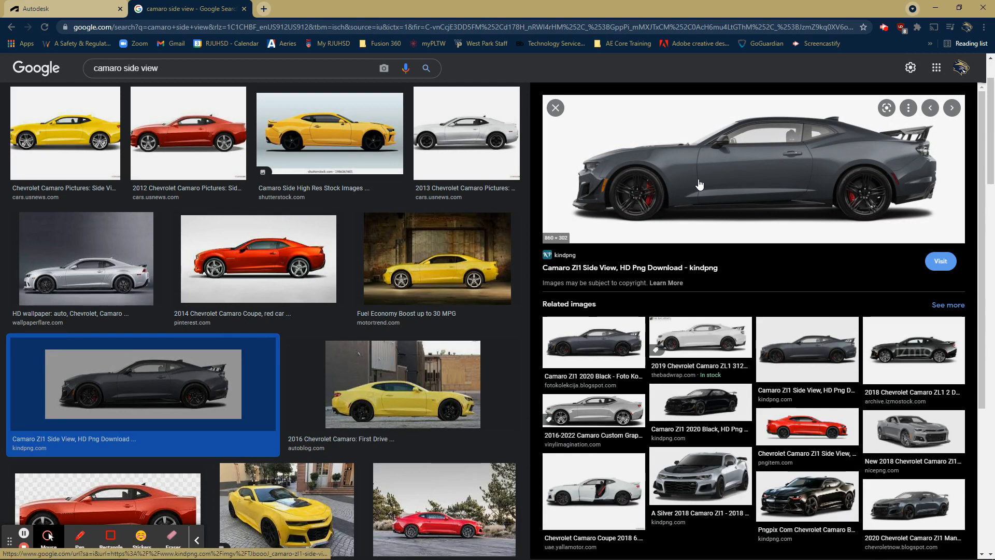
right_click(712, 169)
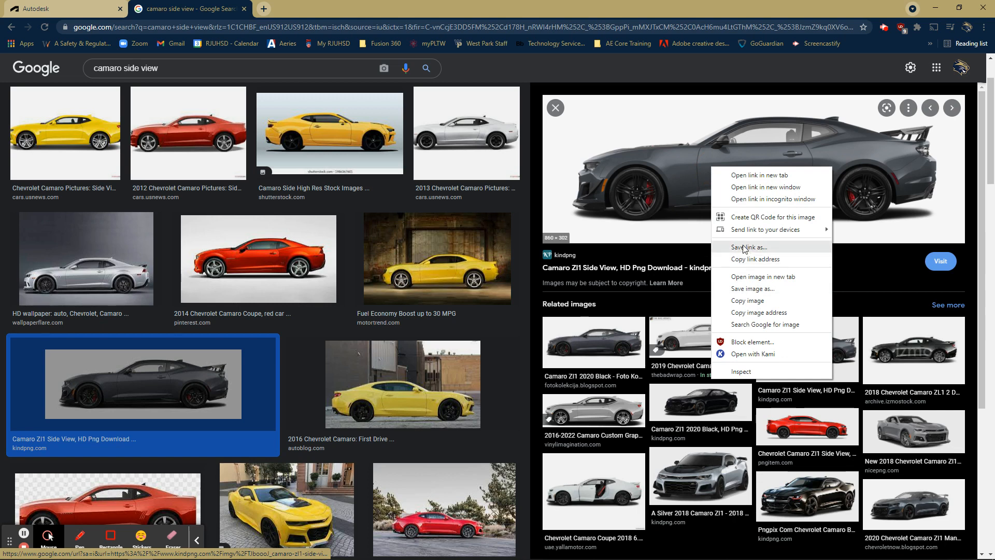
click(753, 291)
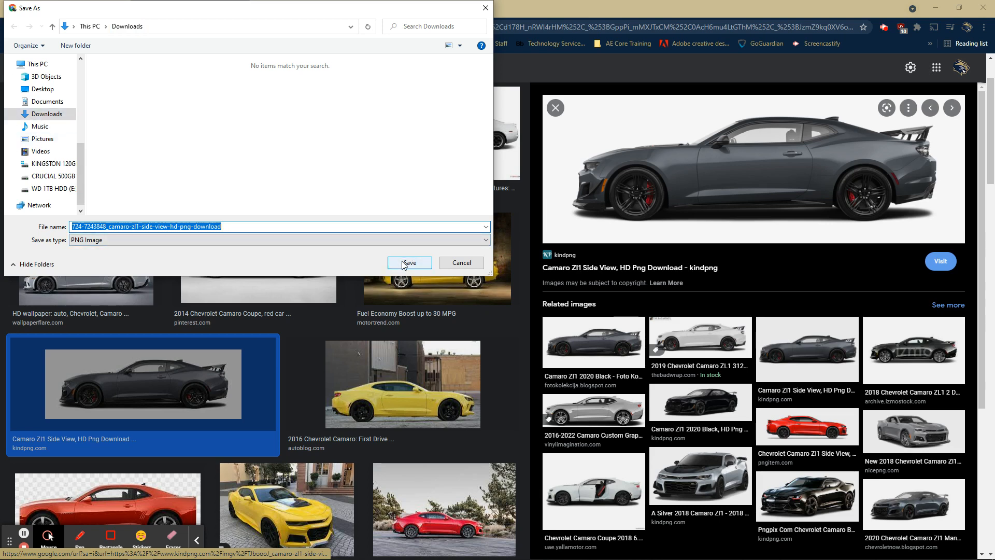
text(camaro)
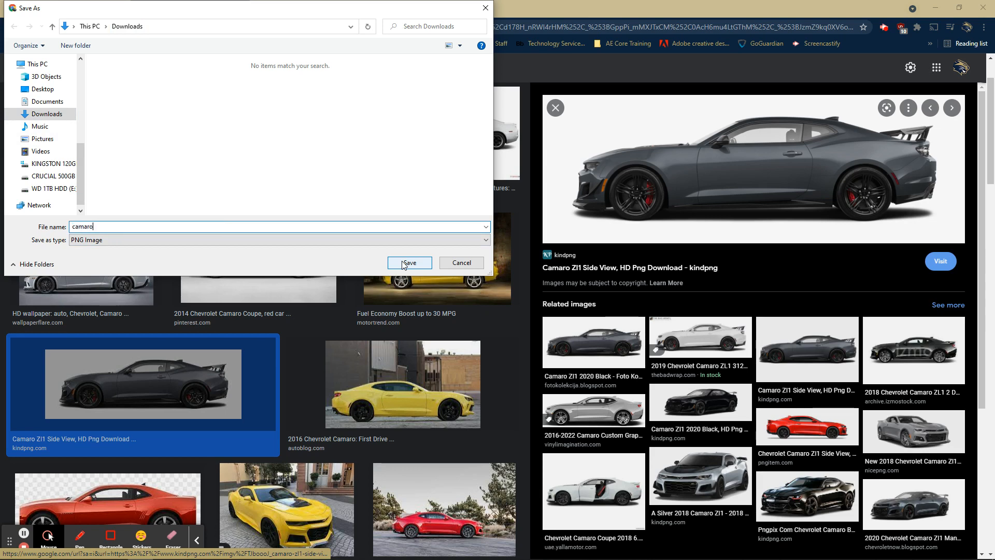
click(405, 264)
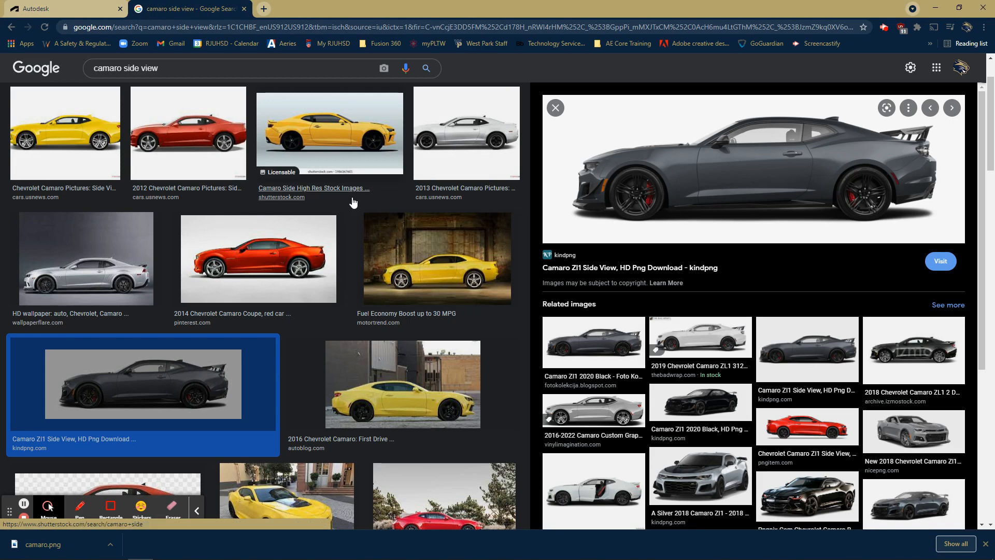
Step: Switch to Fusion 360 in the browser, create a new project named Key Chain and open it
click(75, 9)
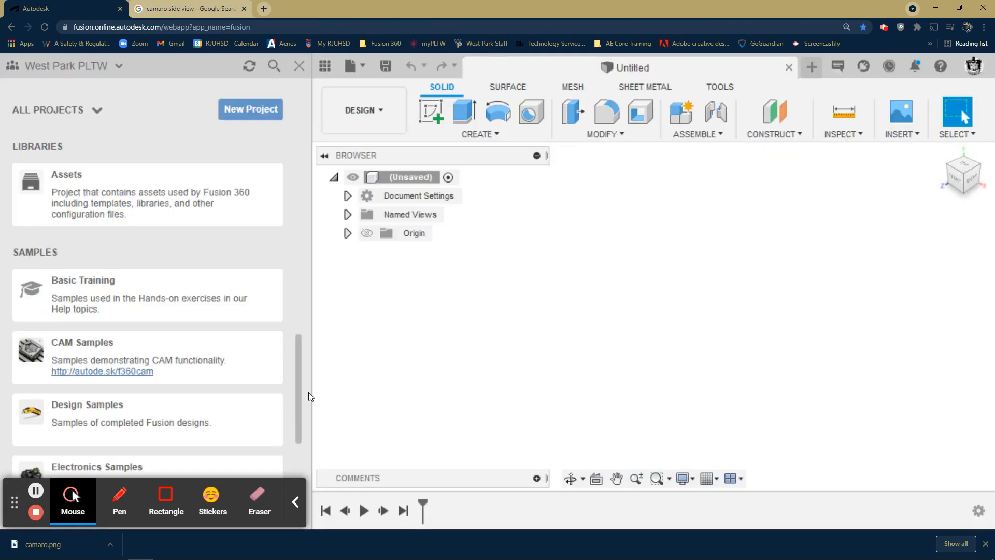
click(296, 502)
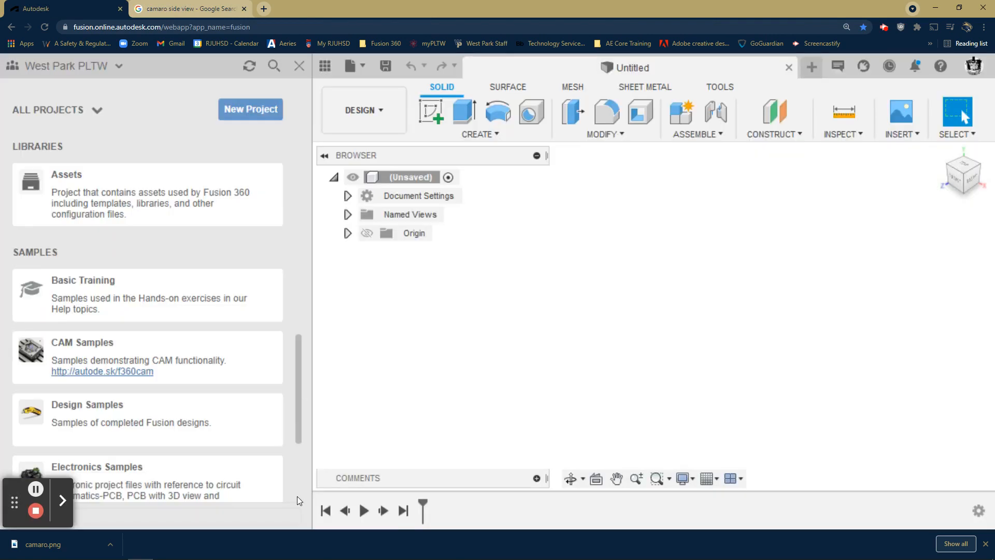
click(246, 111)
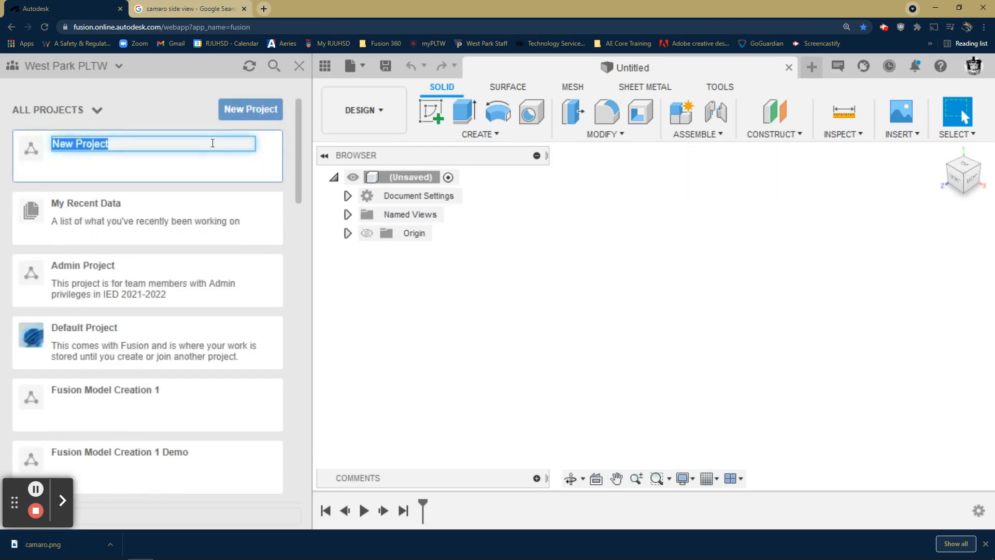
text(Ke)
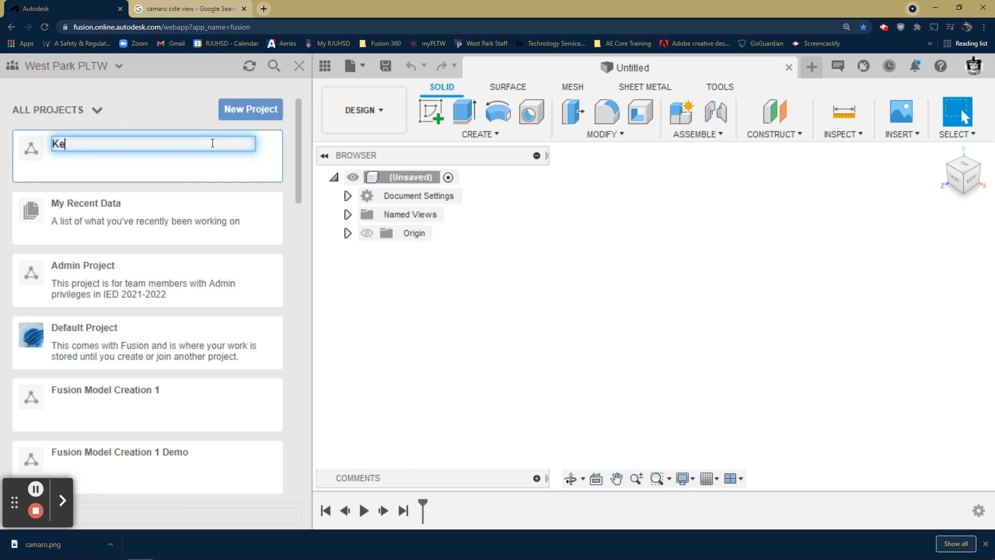
text(y Chain)
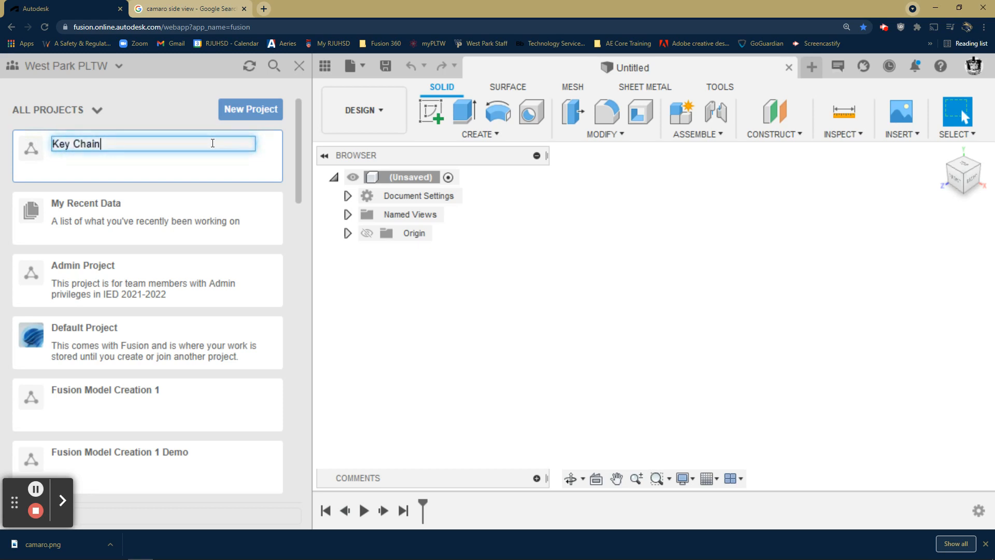
key(Return)
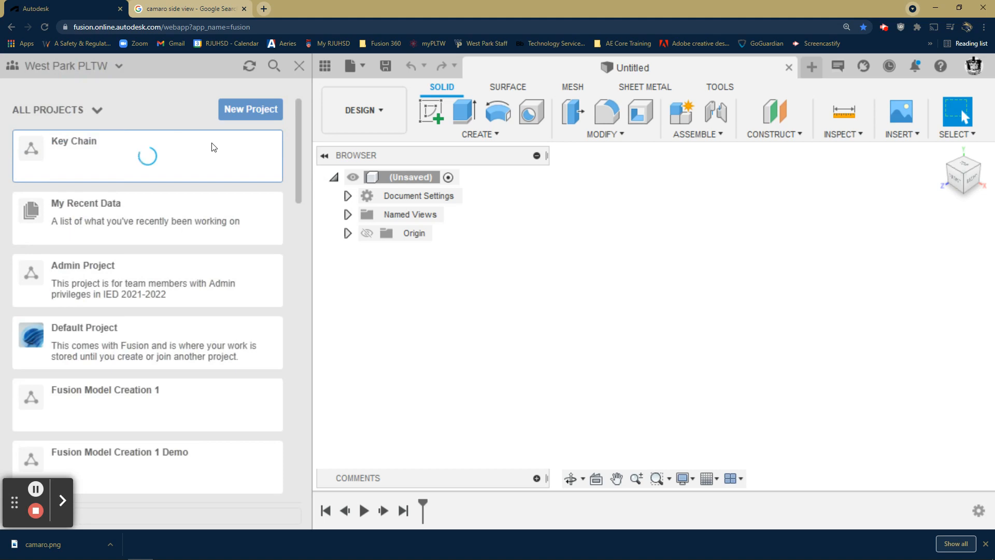
click(180, 168)
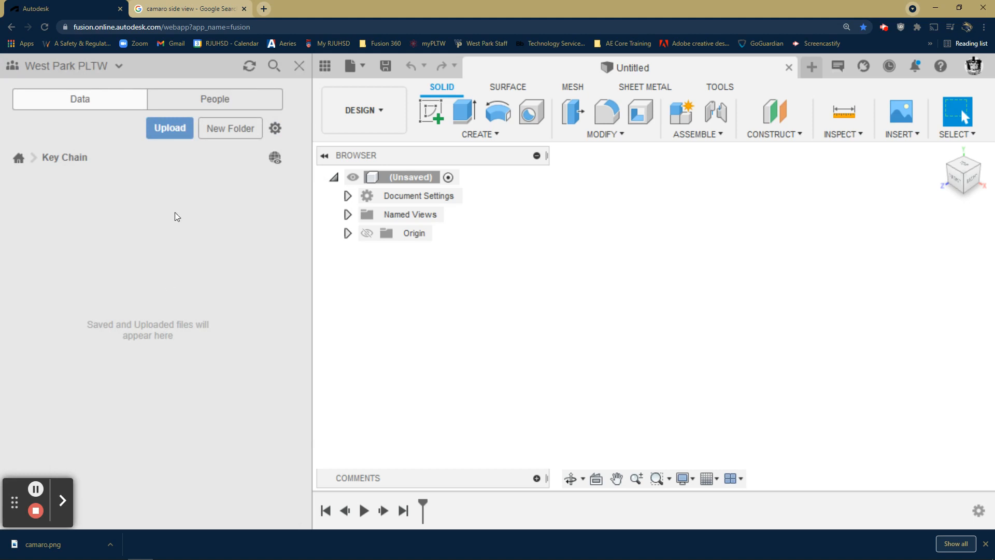
Step: Start an upload for the Key Chain project and switch the A360 web page to the West Park PLTW hub
click(167, 129)
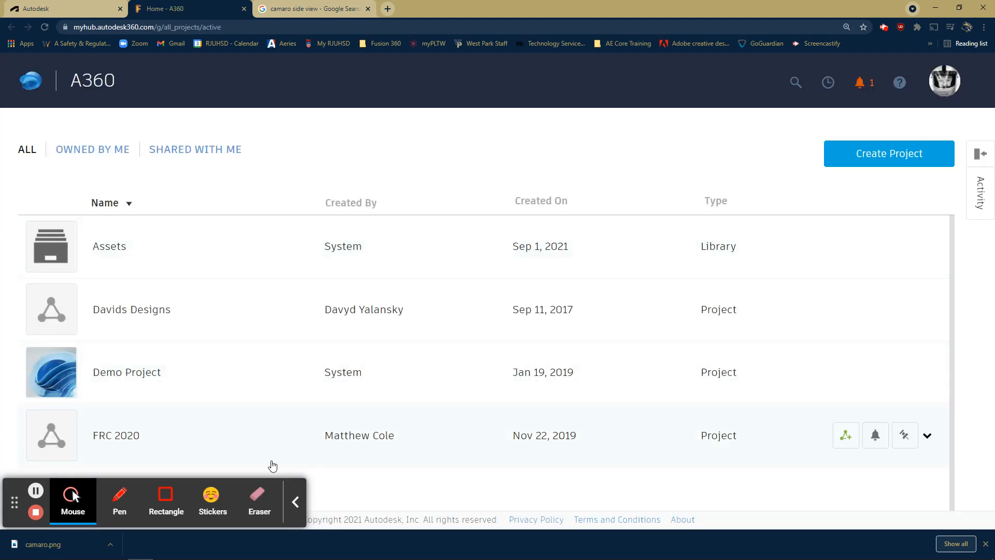
click(296, 503)
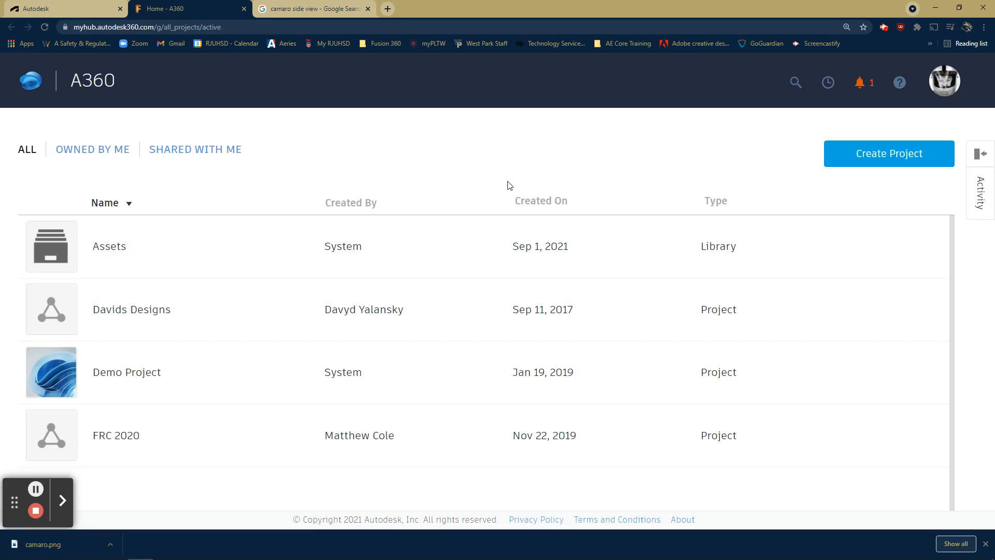
click(948, 77)
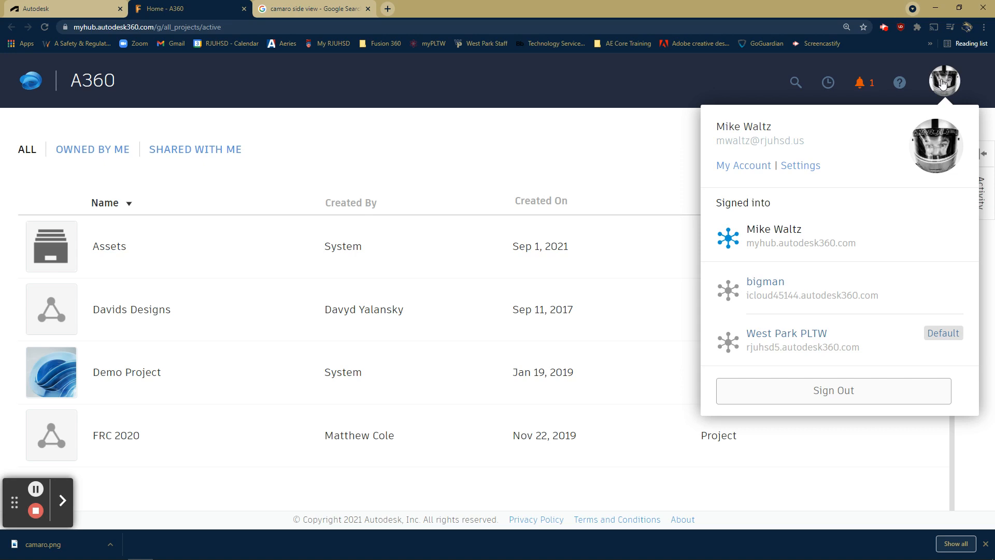
click(789, 334)
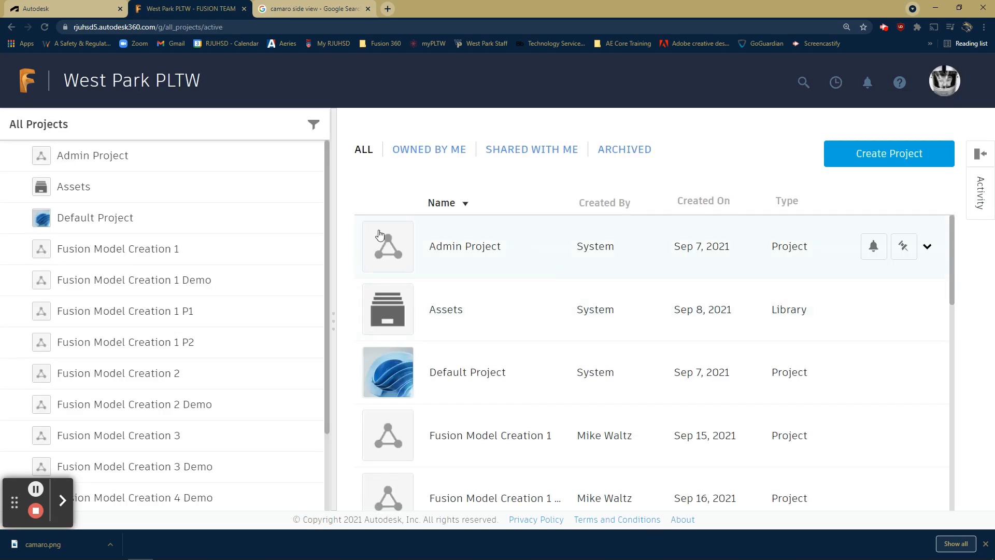
Step: Open the Key Chain project in the hub and upload the camaro image file from Downloads to it
scroll(167, 207, down, 2)
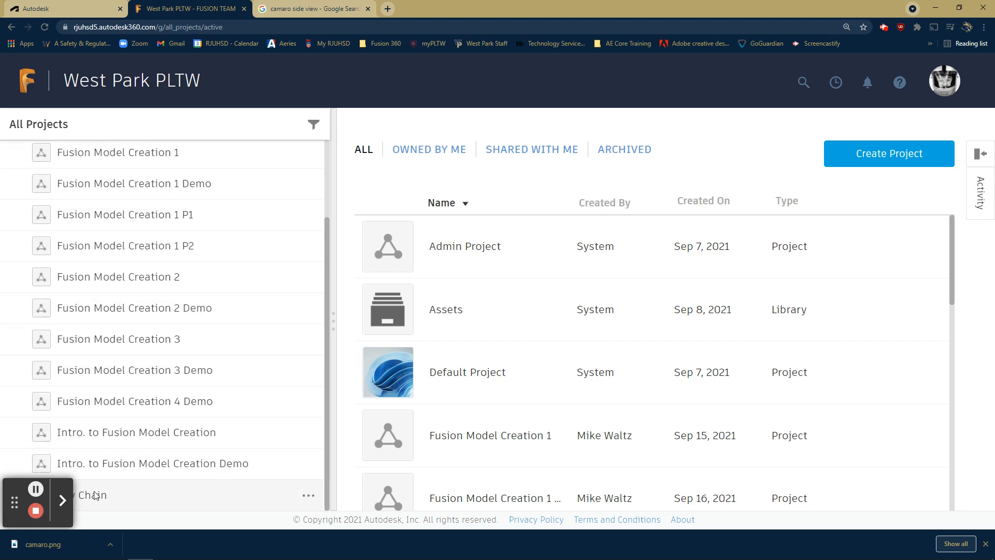
drag(15, 503, 936, 503)
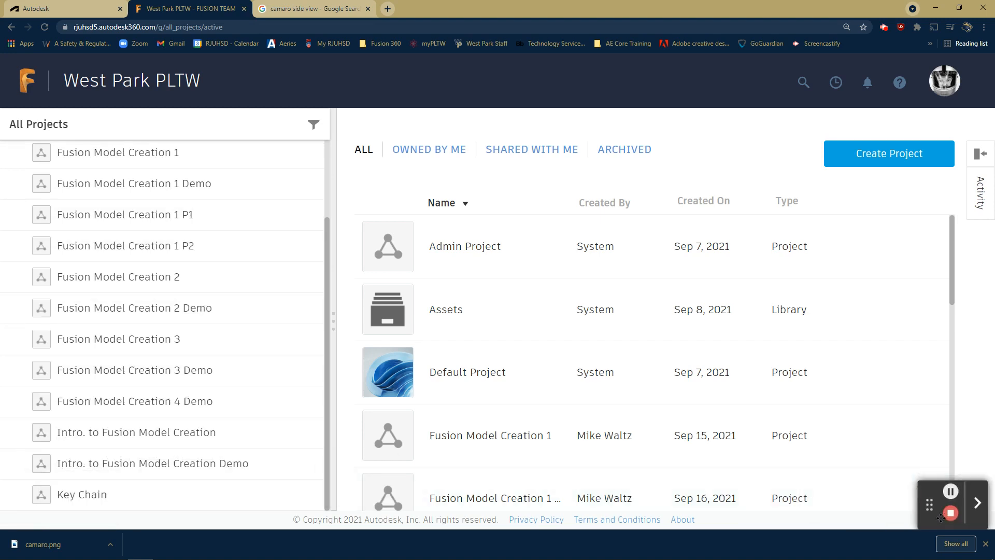
click(46, 498)
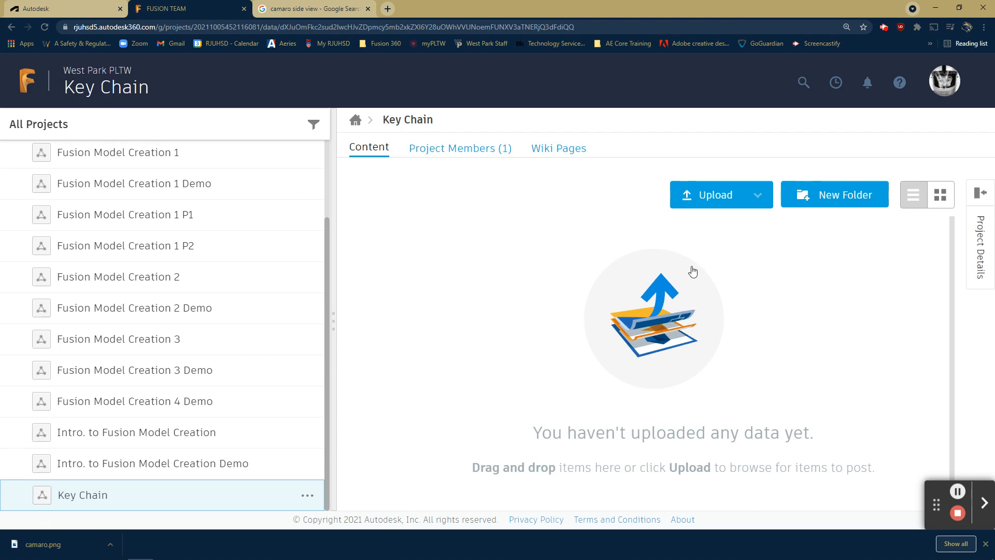
click(700, 198)
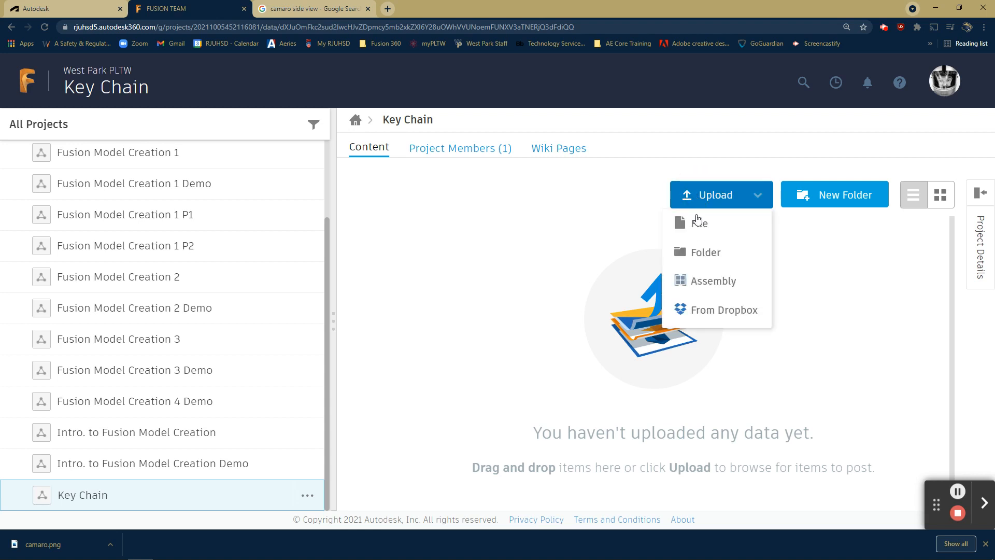
click(697, 225)
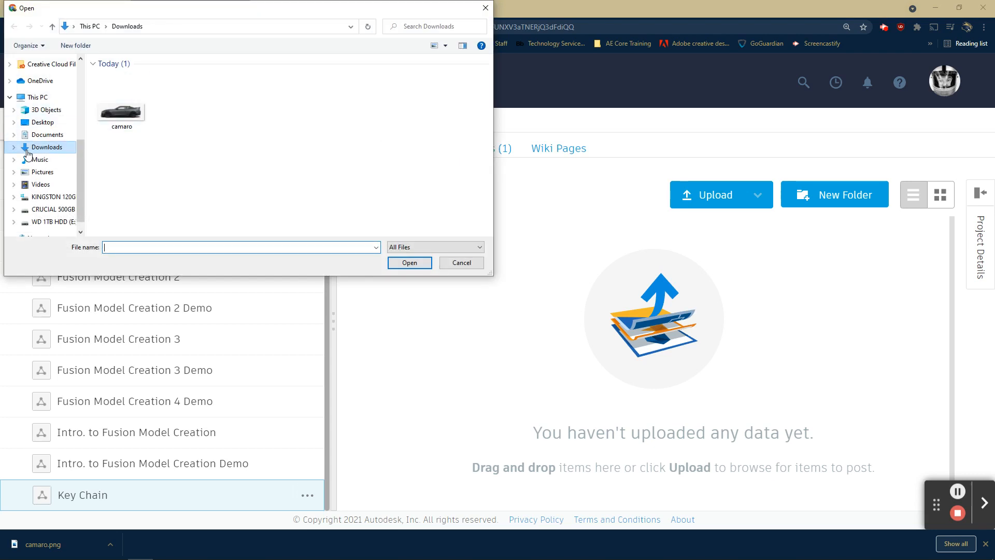
double_click(121, 112)
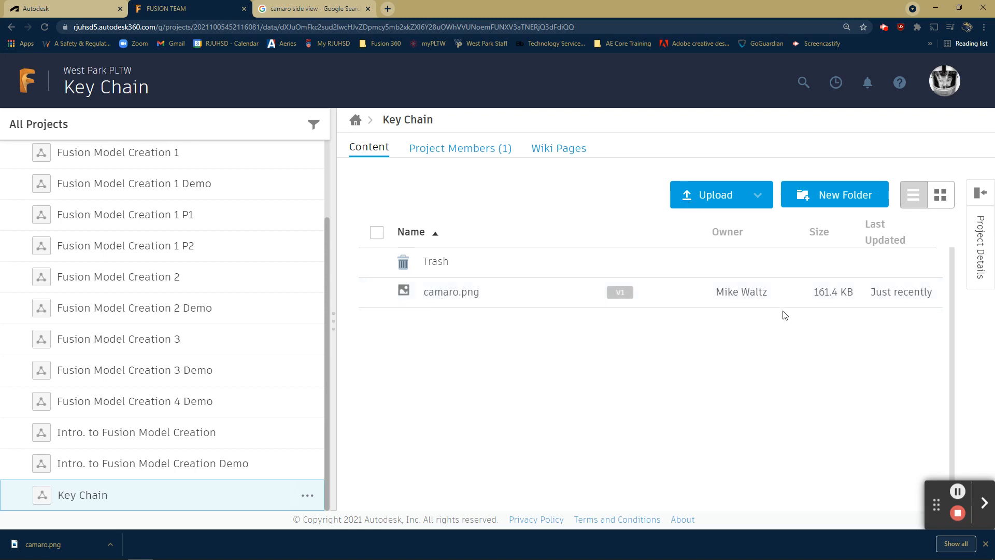
Step: Return to Fusion 360, refresh the project's data and insert camaro.png from the Key Chain project as a canvas
click(63, 8)
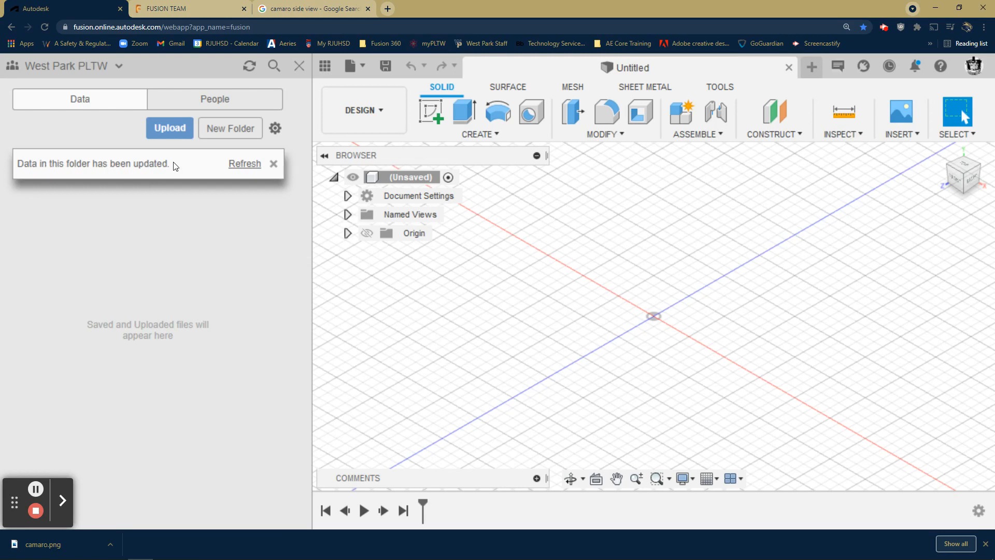
click(248, 162)
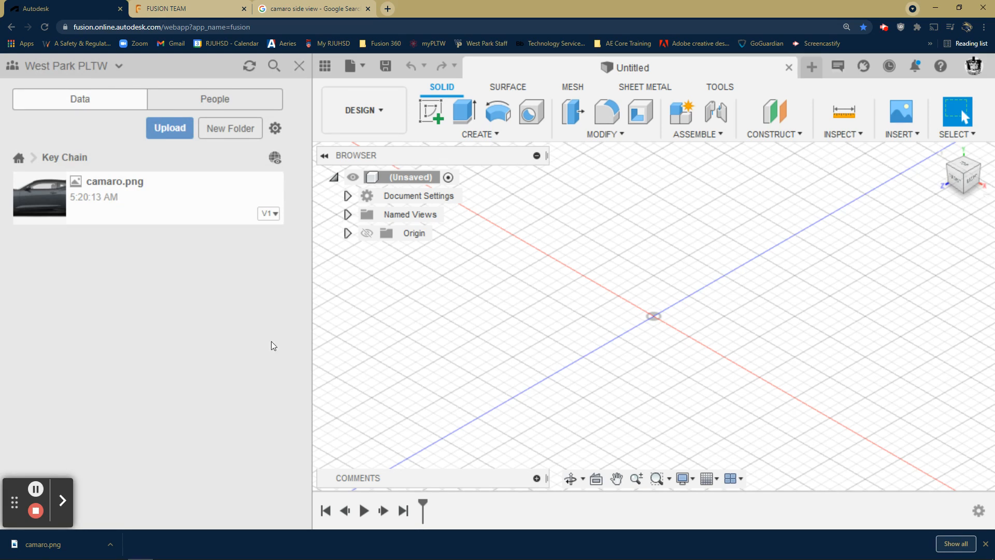
click(899, 135)
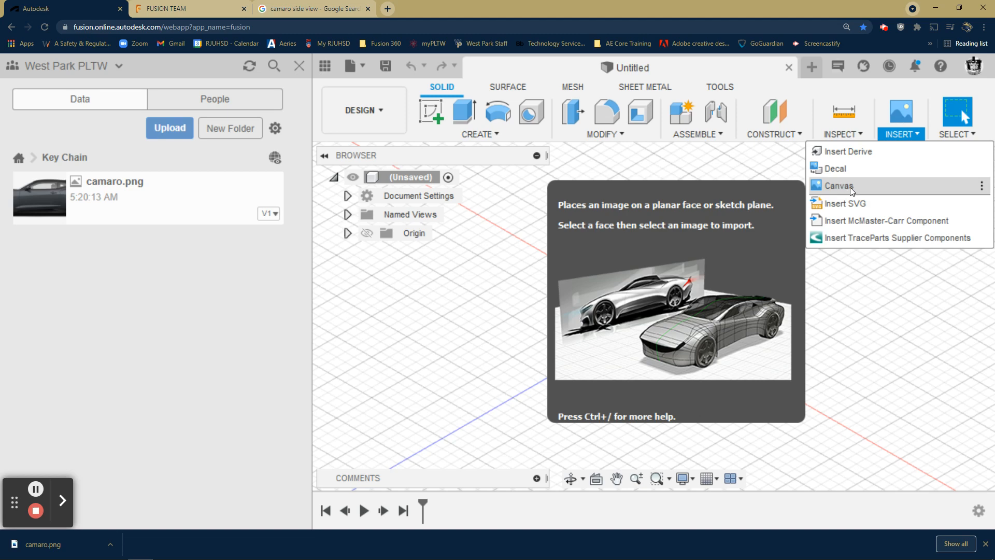
click(845, 186)
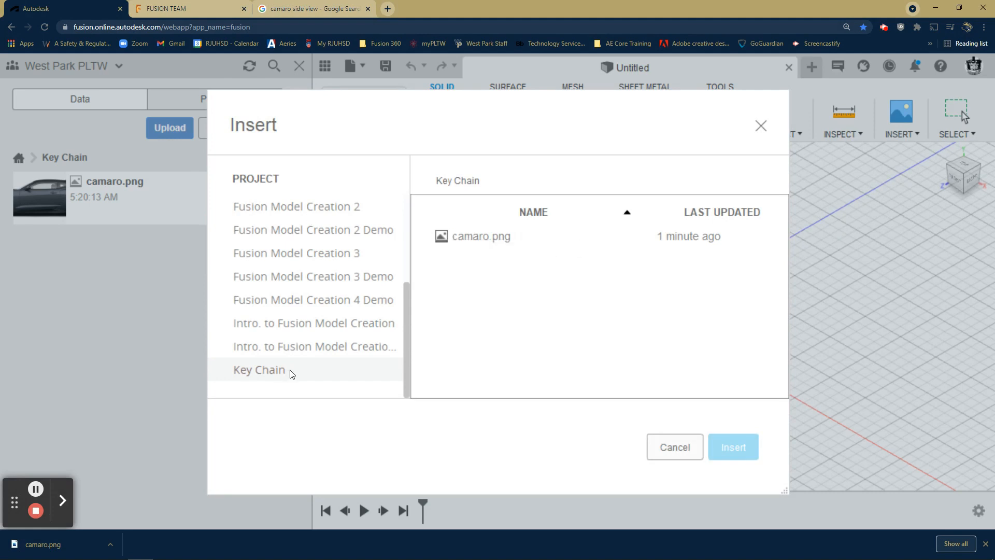
double_click(471, 238)
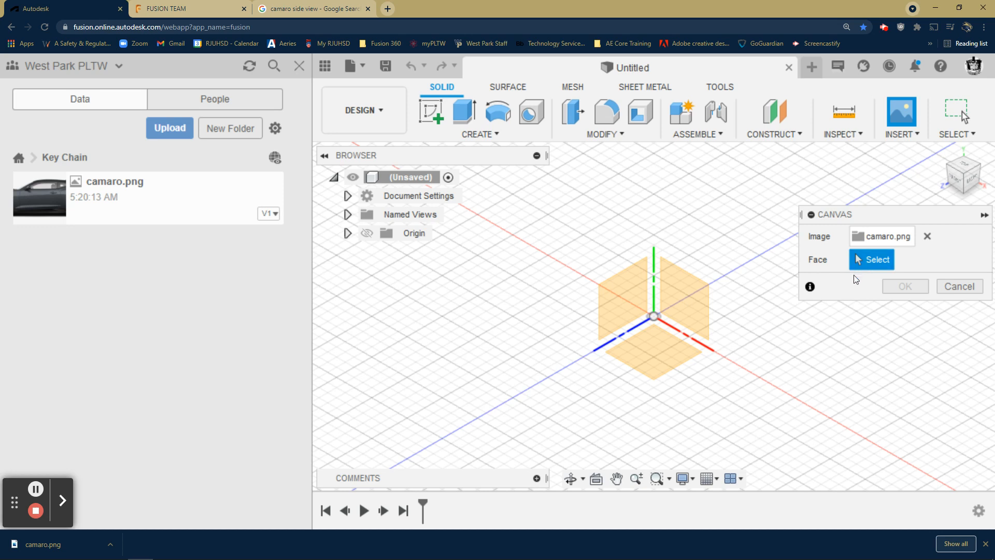
Step: Place the camaro.png canvas on the XY plane, look at it from the front and close the project data list
click(681, 293)
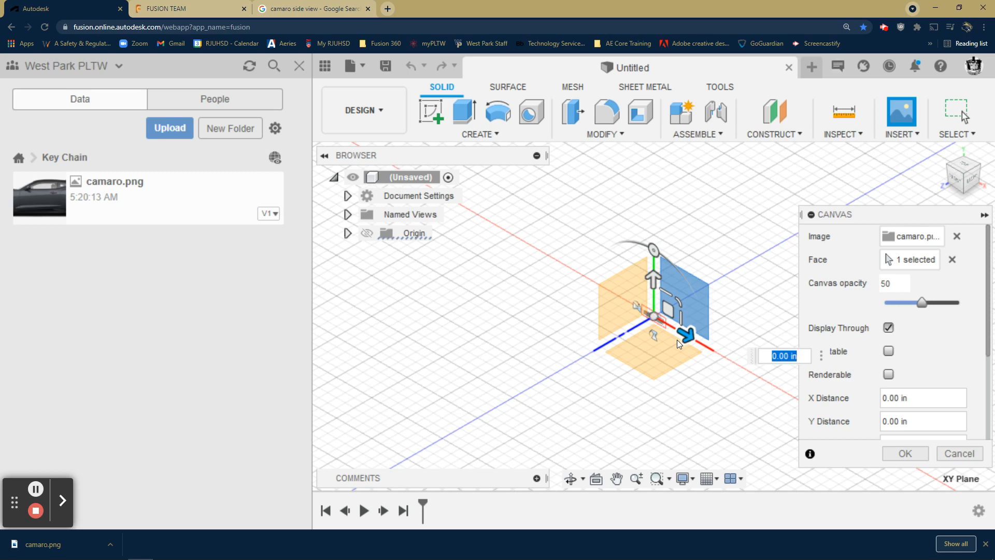
click(956, 182)
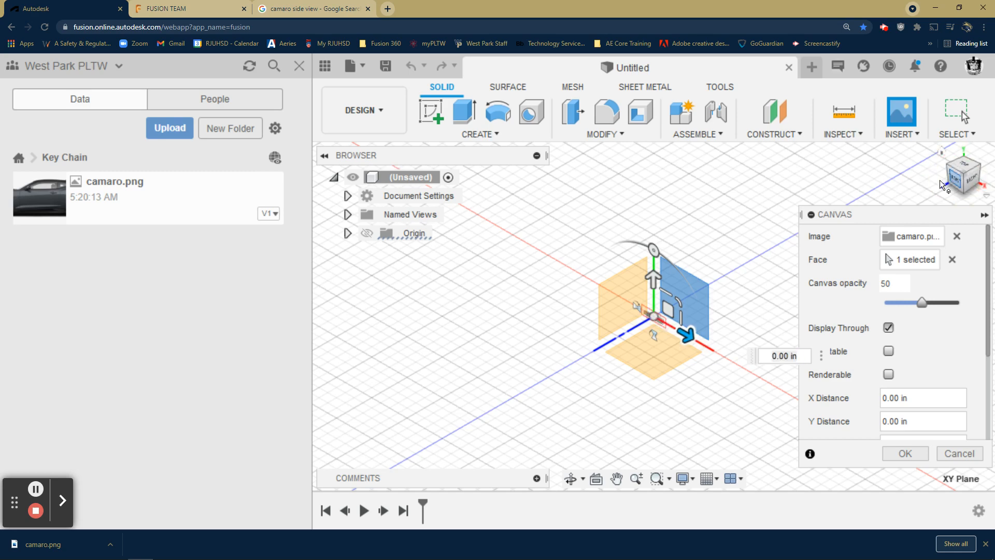
scroll(678, 338, up, 5)
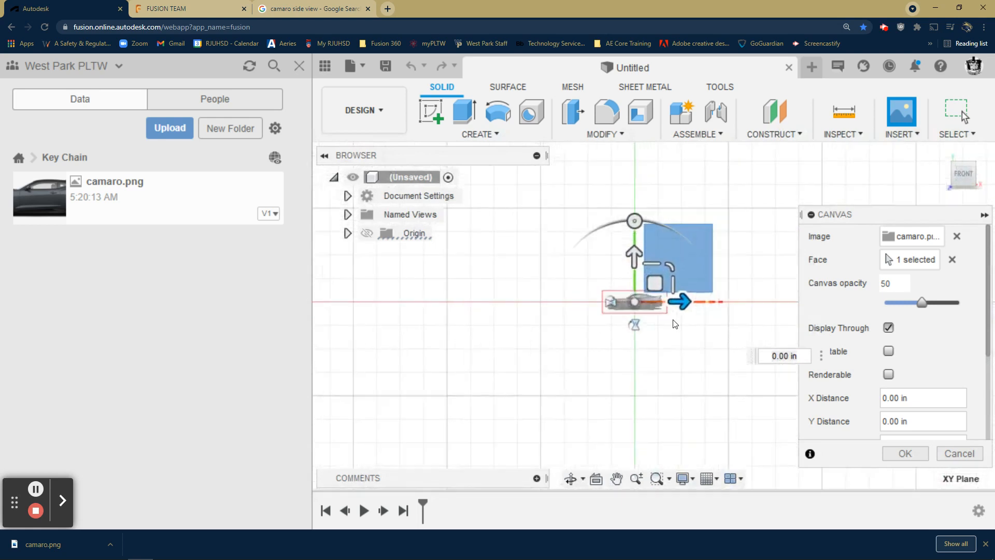
scroll(628, 286, up, 2)
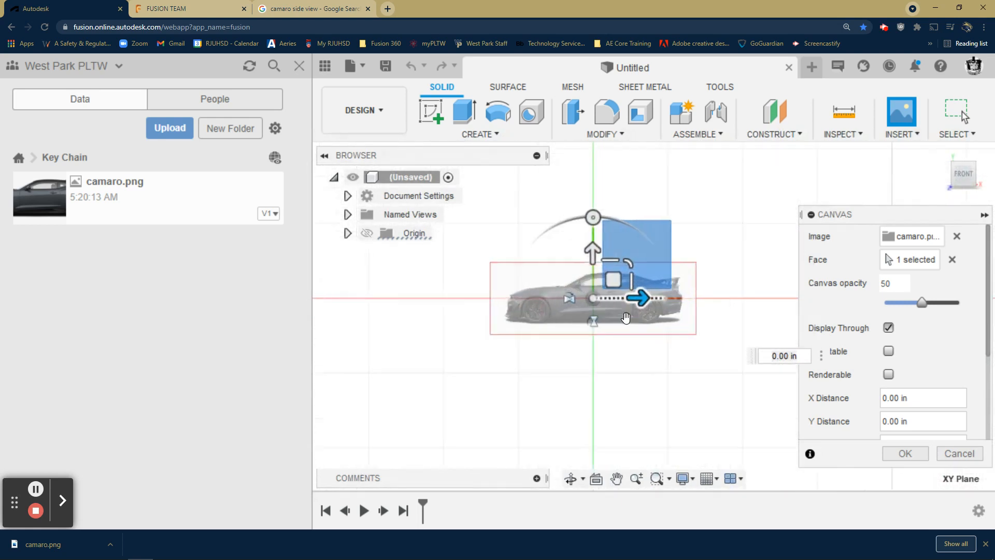
drag(881, 213, 867, 151)
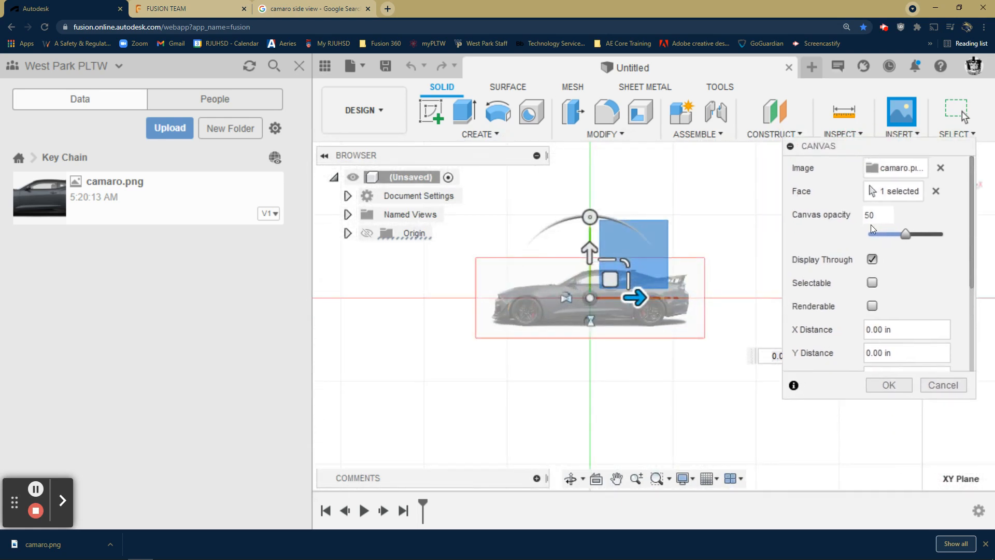
click(299, 64)
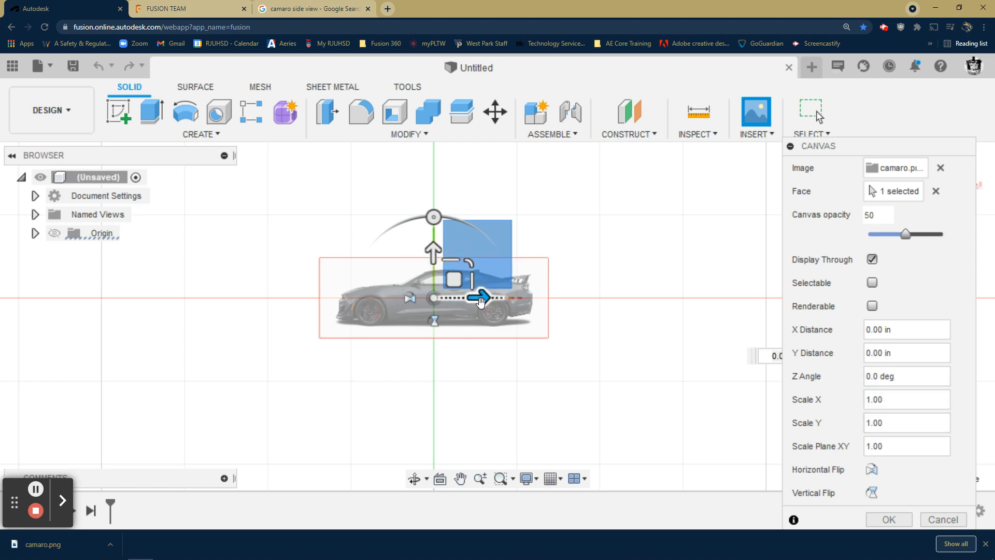
Step: Scale the car canvas uniformly in the XY plane to about 2.01 and finish inserting it
mouse_move(481, 302)
mouse_down()
mouse_move(557, 305)
mouse_move(478, 305)
mouse_up()
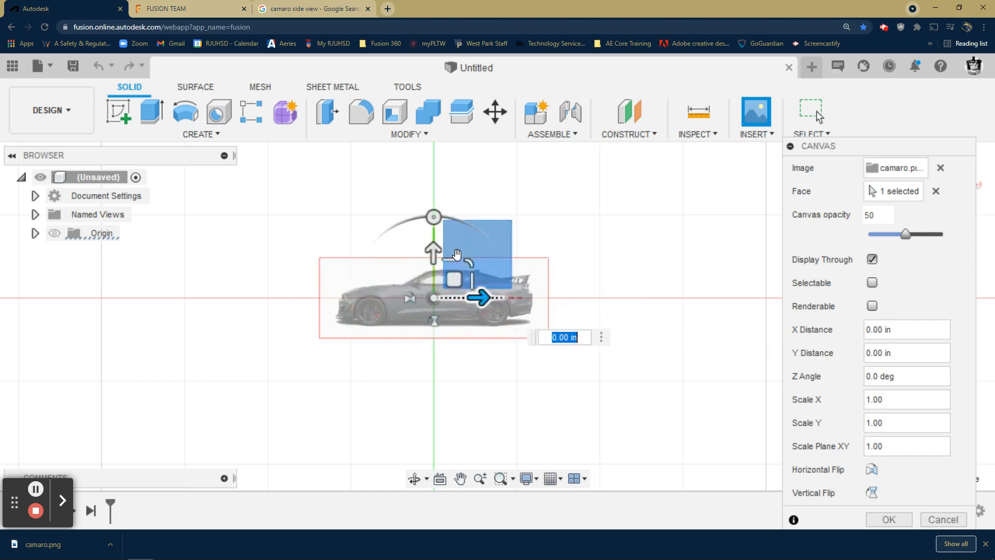
drag(435, 251, 436, 216)
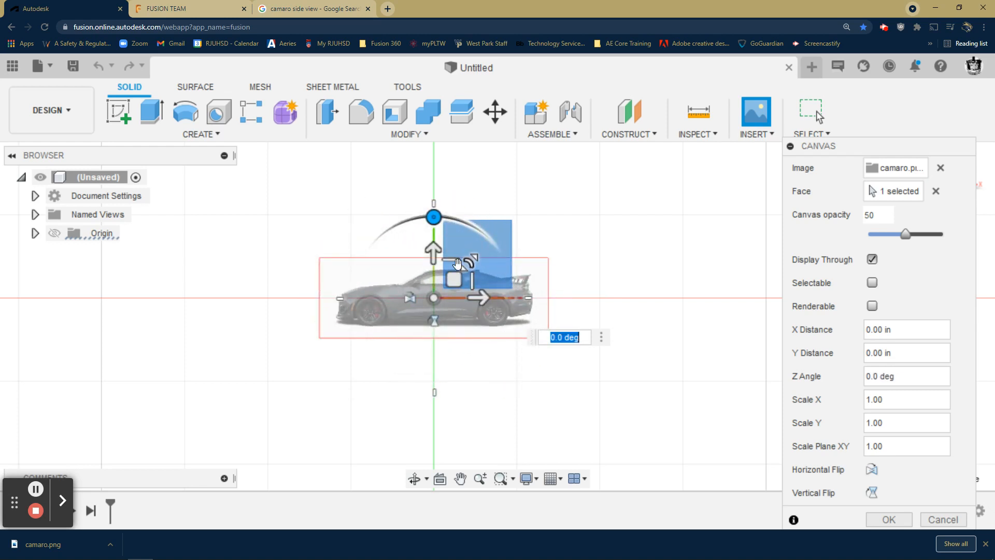
mouse_move(450, 258)
mouse_down()
mouse_move(453, 229)
mouse_move(456, 265)
mouse_up()
text(1.00)
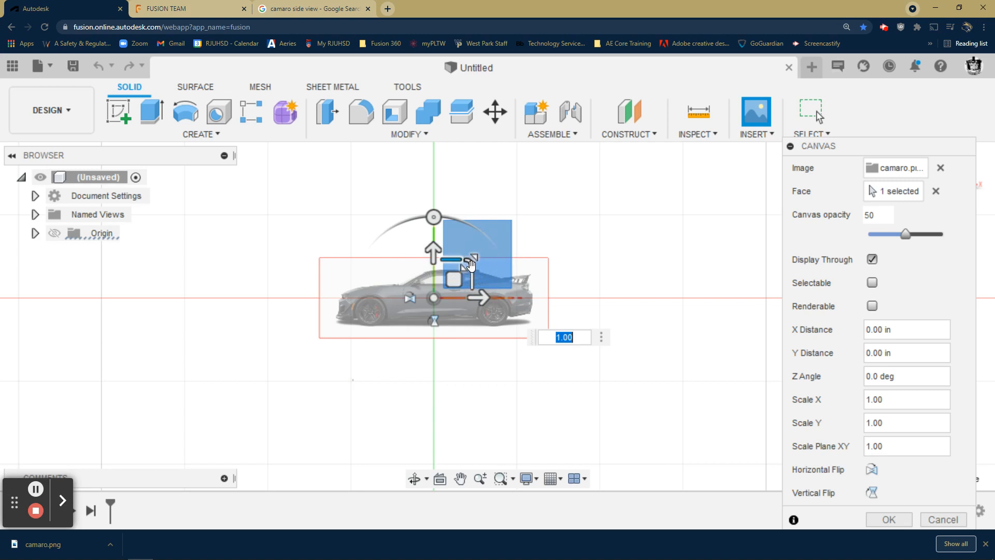
drag(471, 265, 501, 235)
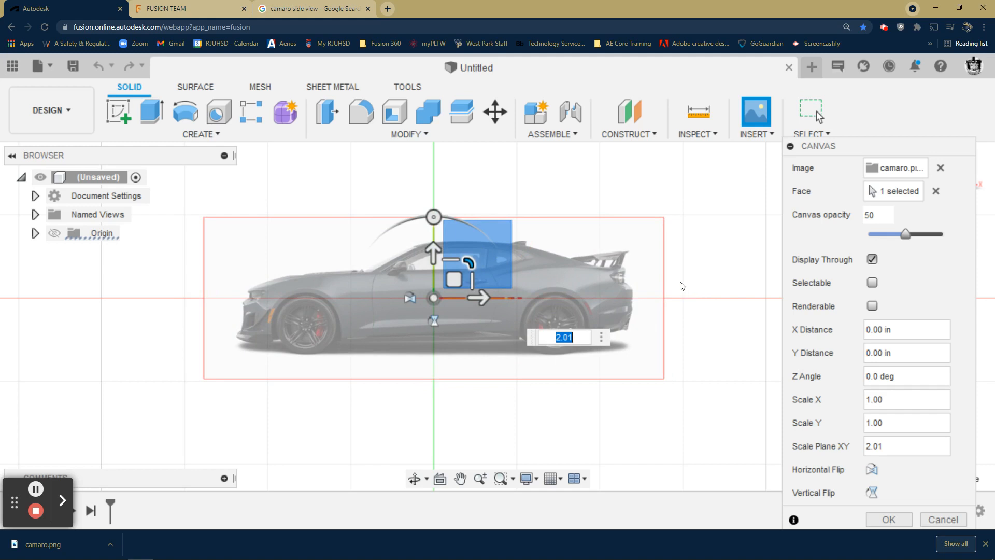
click(889, 520)
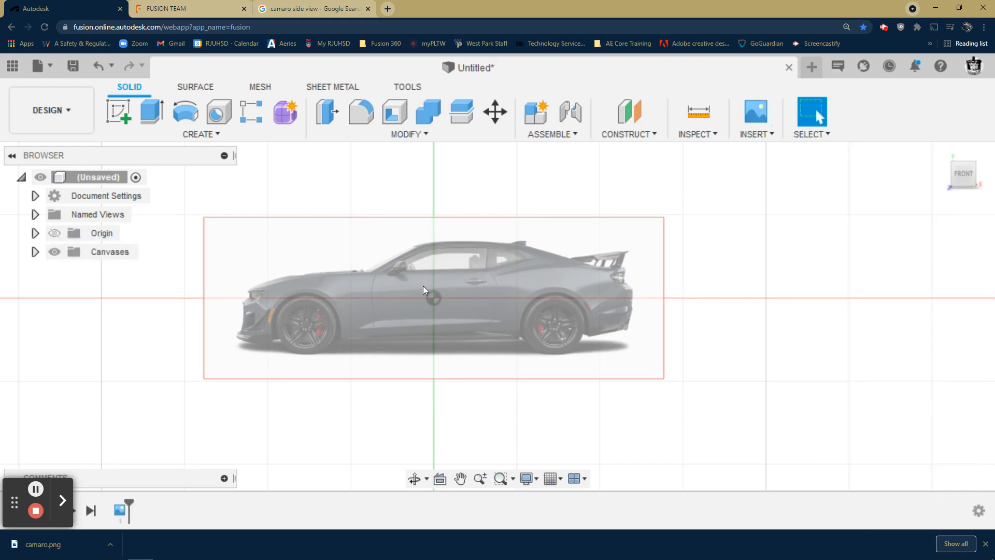
Step: Start a sketch on the XY plane and trace the car's front end and hood with connected lines up to the windshield base
click(119, 112)
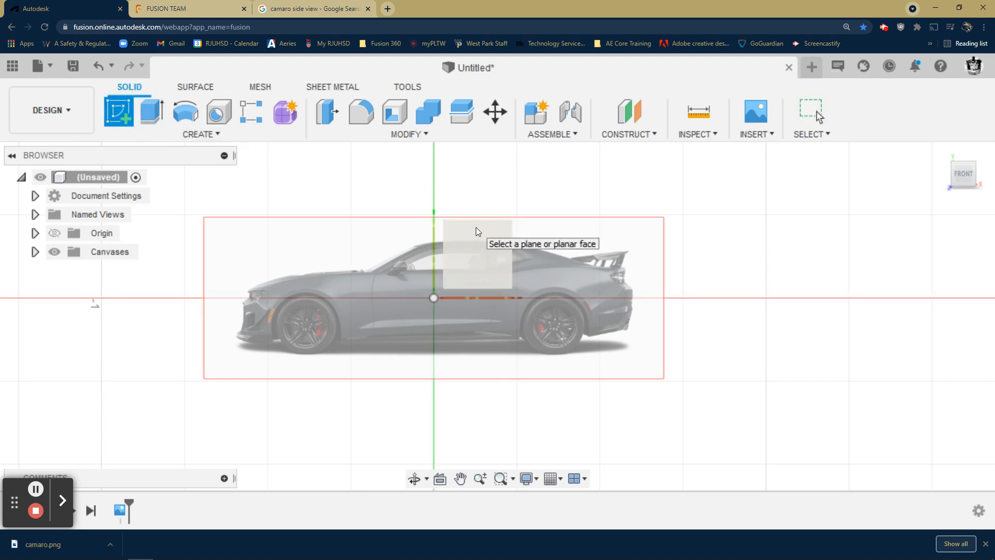
click(476, 228)
middle_drag(422, 256, 427, 159)
click(119, 112)
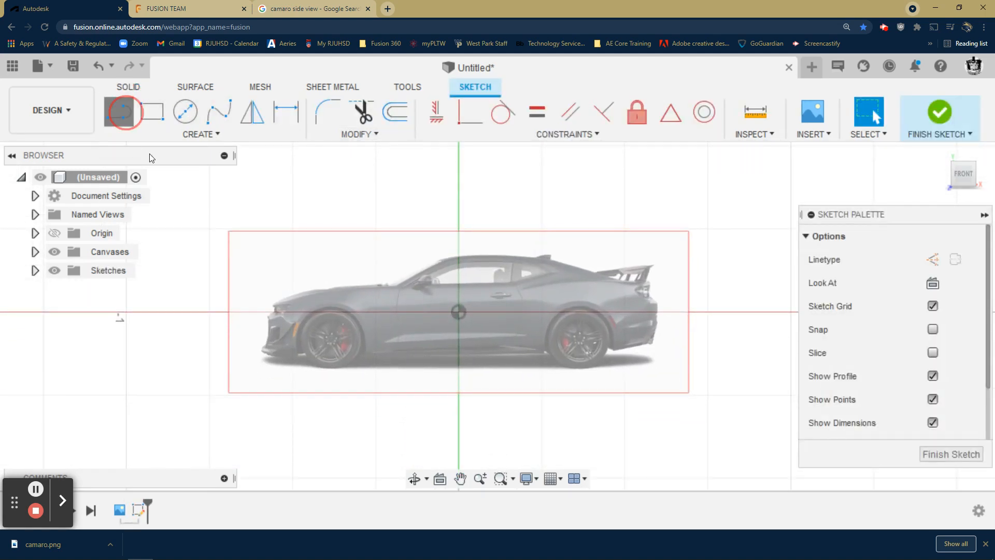
click(261, 349)
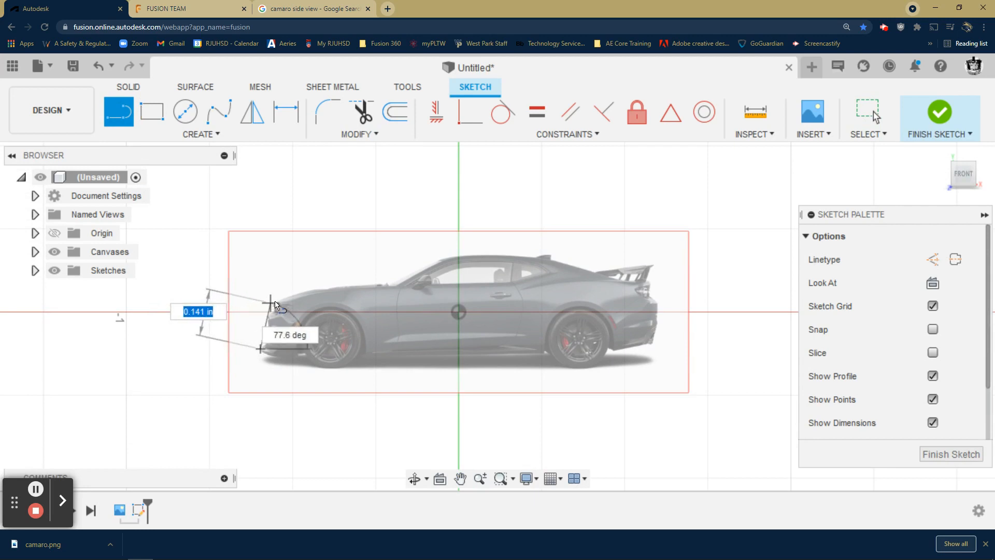
click(273, 300)
click(322, 286)
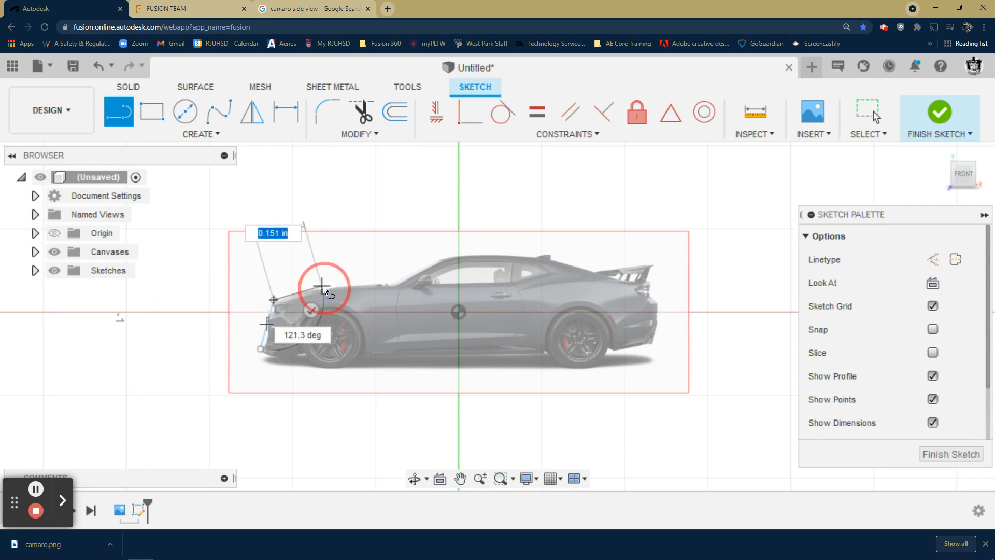
click(392, 286)
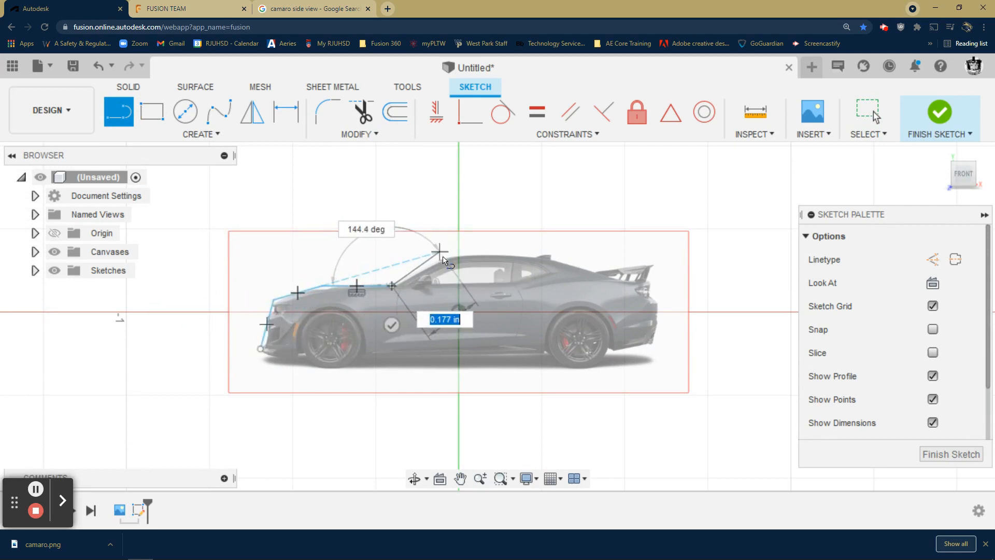
Step: Continue the line outline along the windshield, roof and rear window to the tail below the spoiler
scroll(444, 259, up, 2)
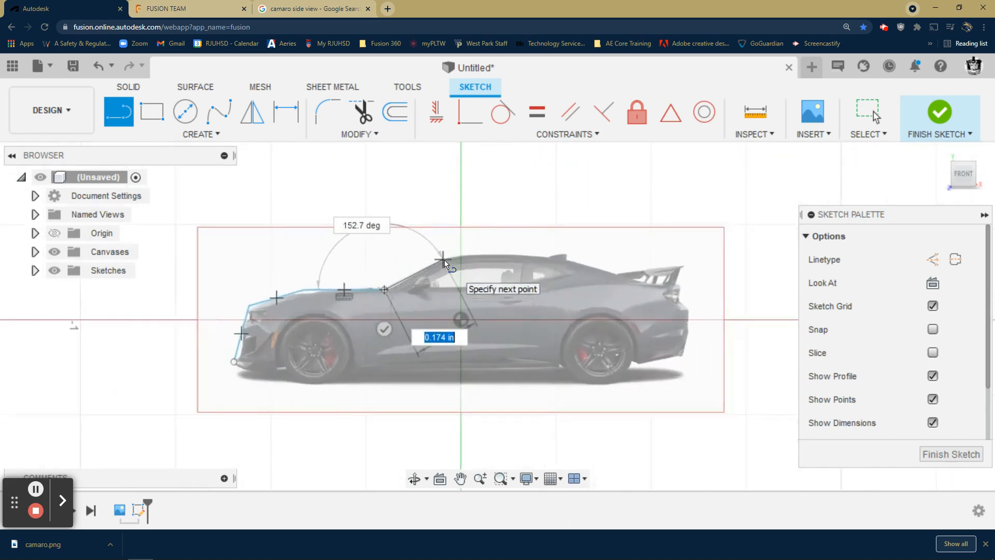
click(444, 260)
click(559, 258)
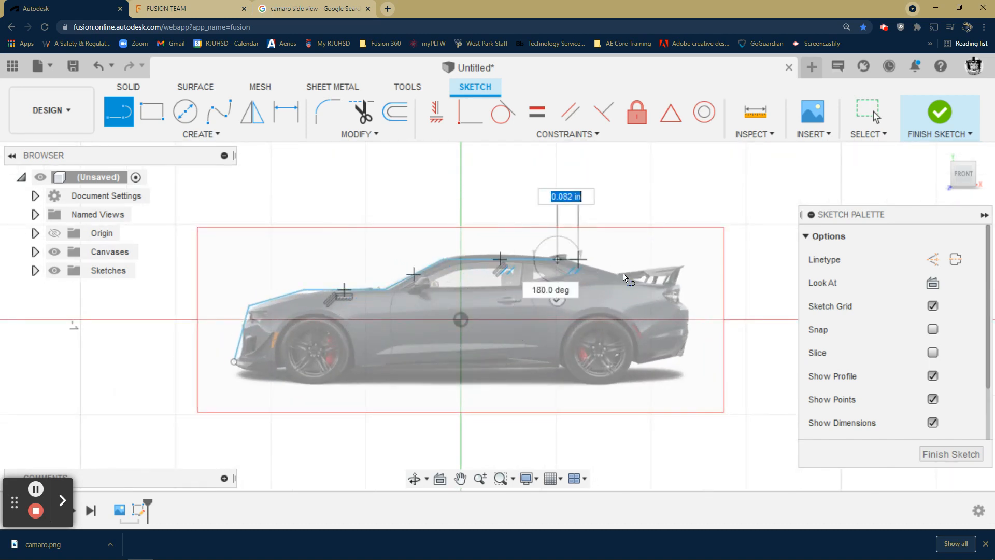
click(632, 277)
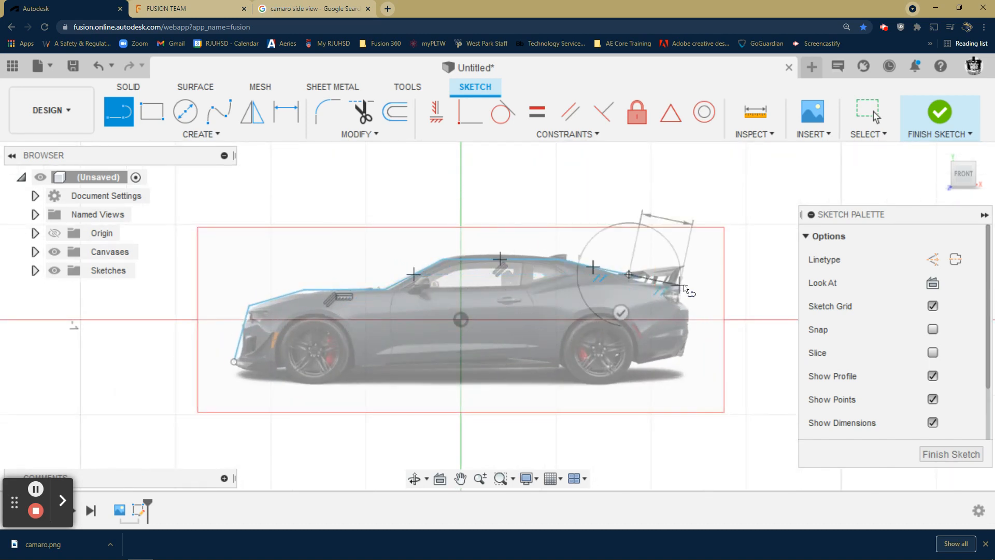
click(679, 286)
Step: Trace the rear bumper and underside, close the outline at the front bumper's starting point and finish the sketch
scroll(685, 327, down, 1)
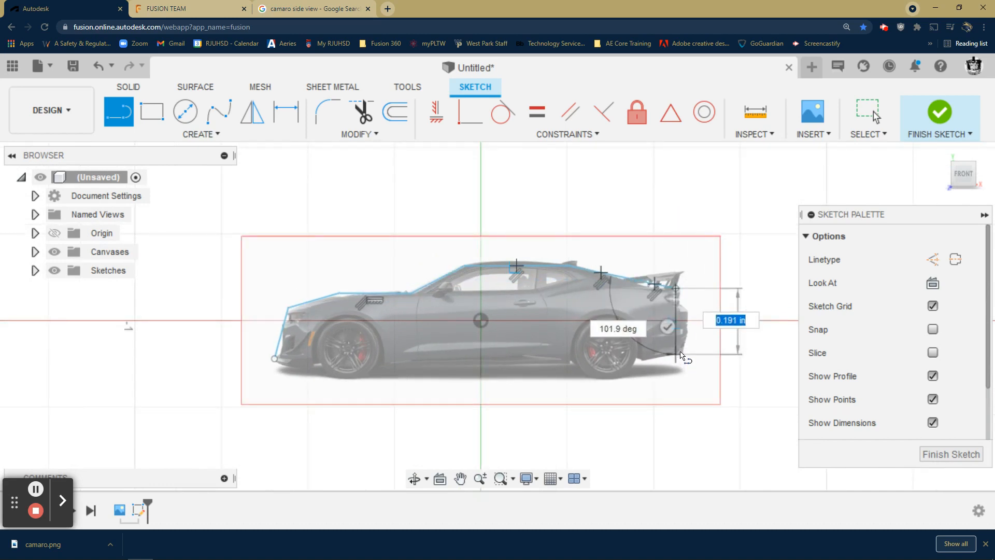
click(677, 352)
click(633, 366)
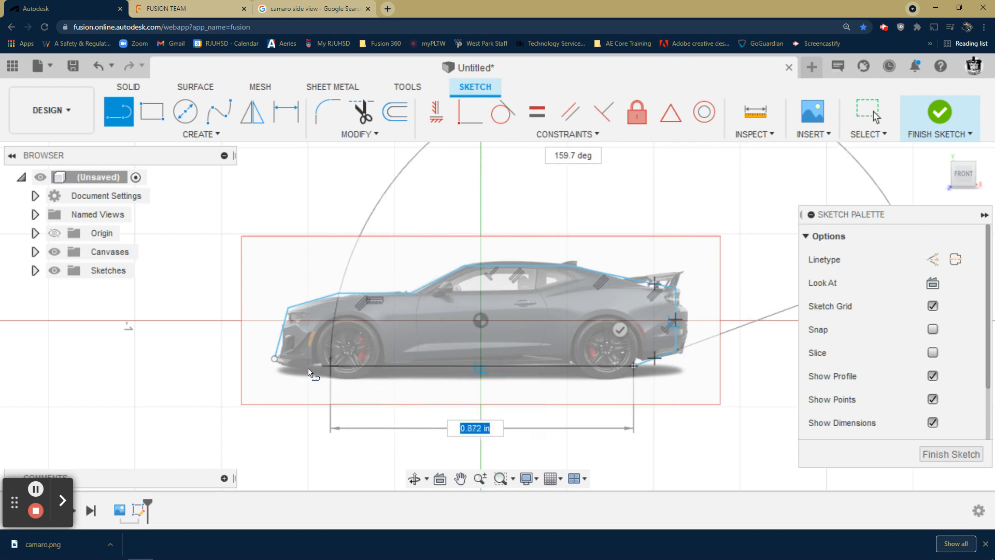
click(283, 365)
click(275, 358)
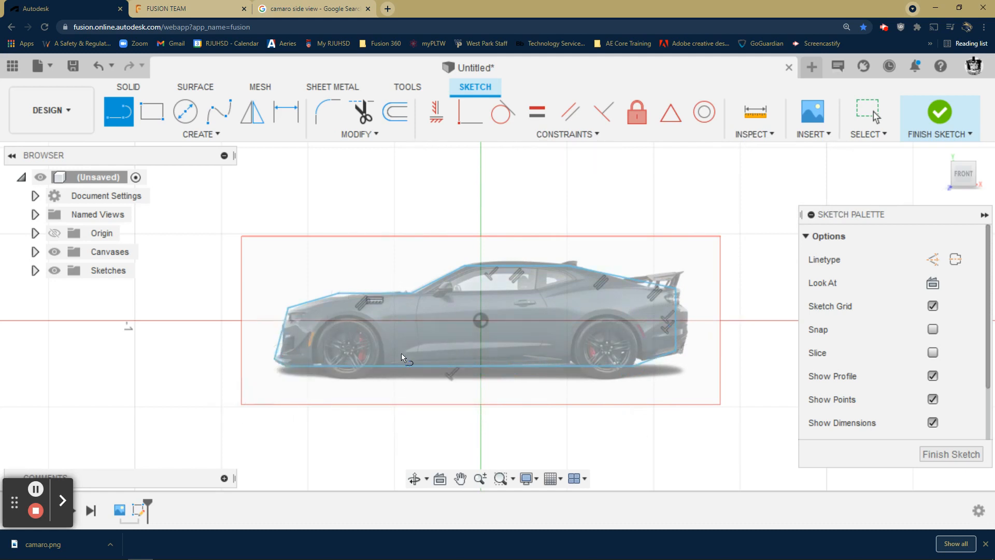
click(940, 112)
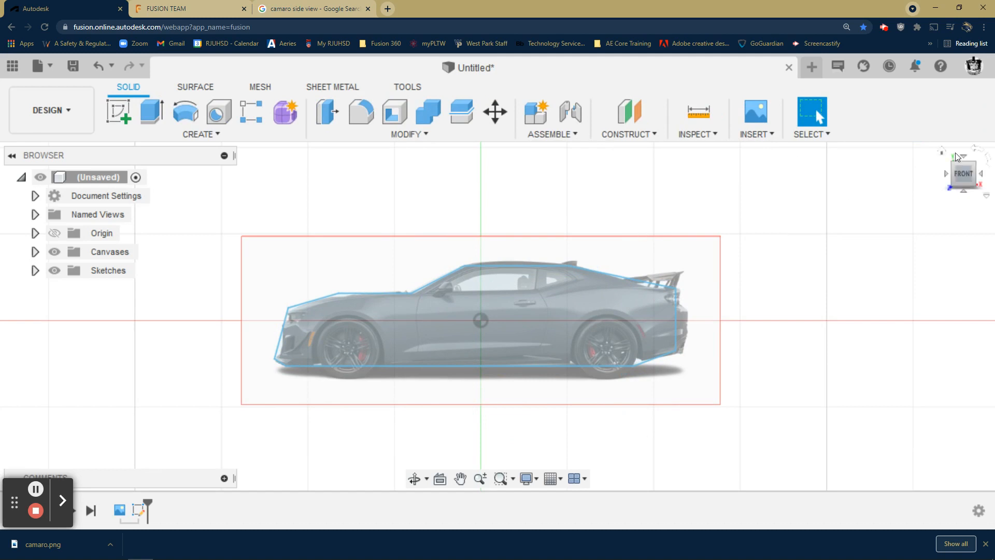
click(951, 151)
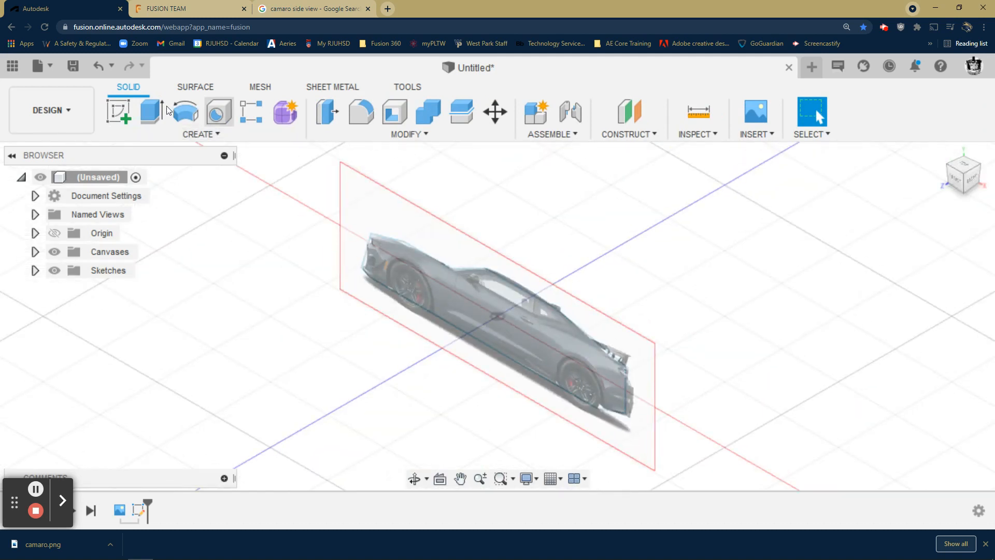
click(152, 111)
drag(482, 320, 411, 354)
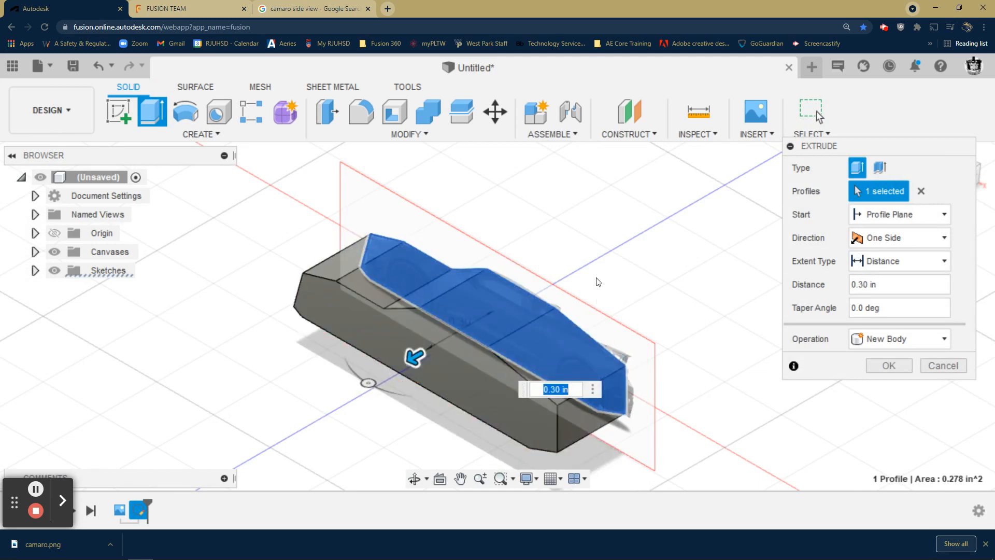
click(943, 366)
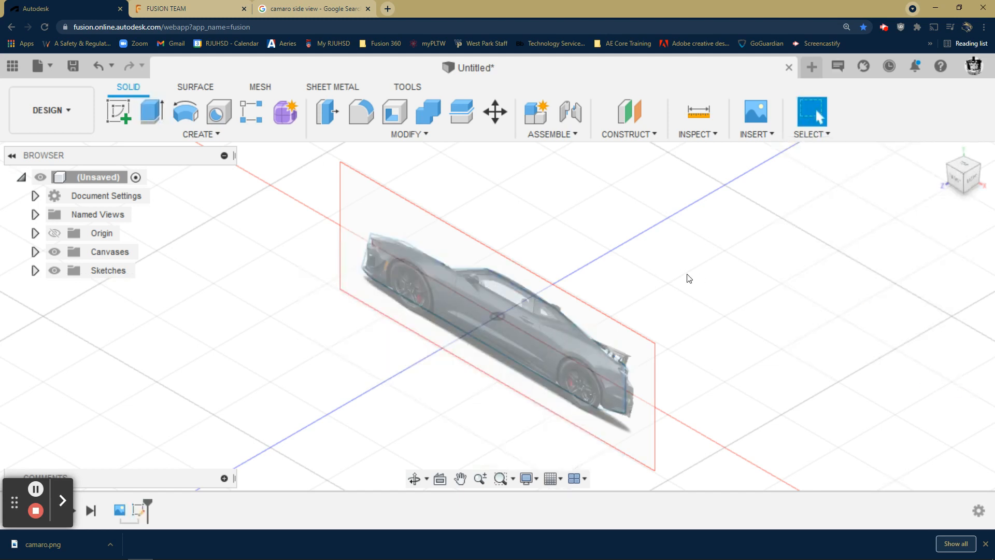